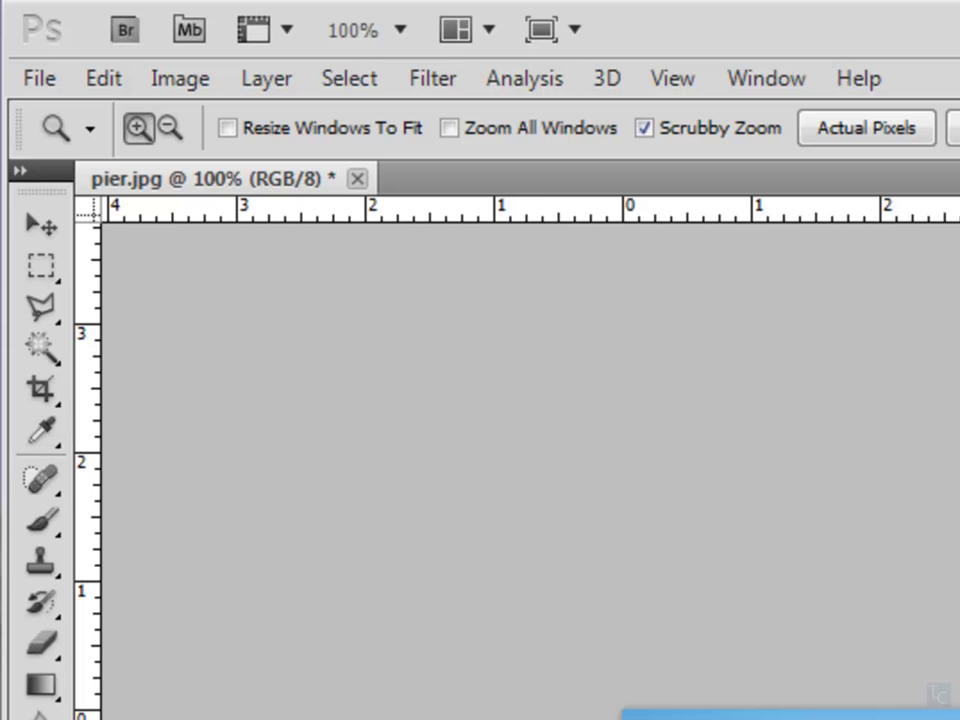
Step: Open File > Save for Web & Devices to preview the pier photo against GIF versions
{"action": "left_click", "coordinate": [42, 82]}
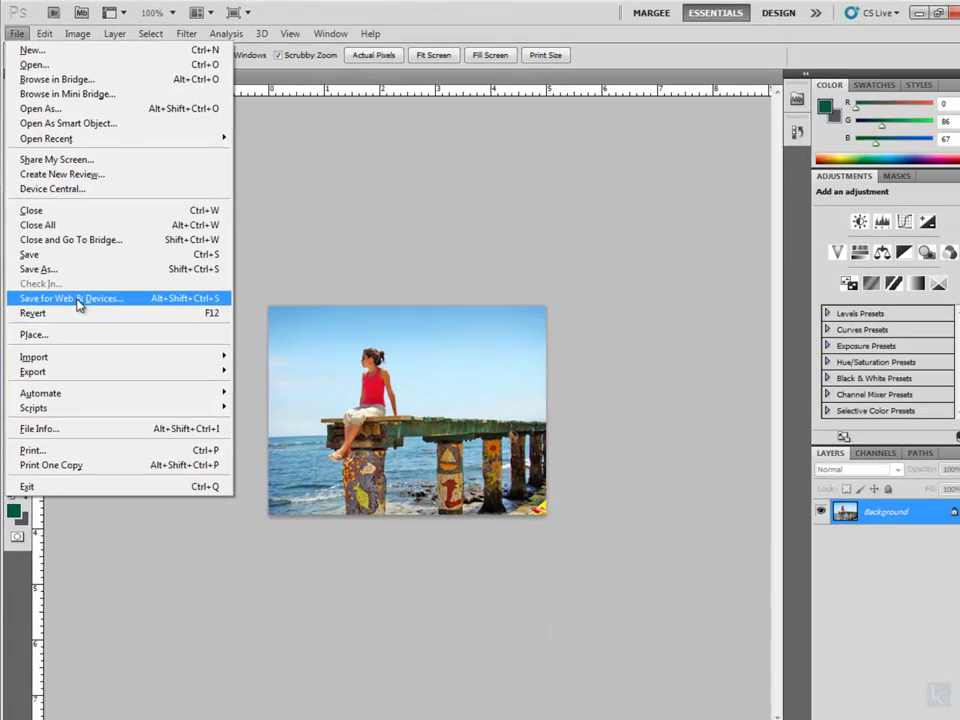
{"action": "left_click", "coordinate": [77, 300]}
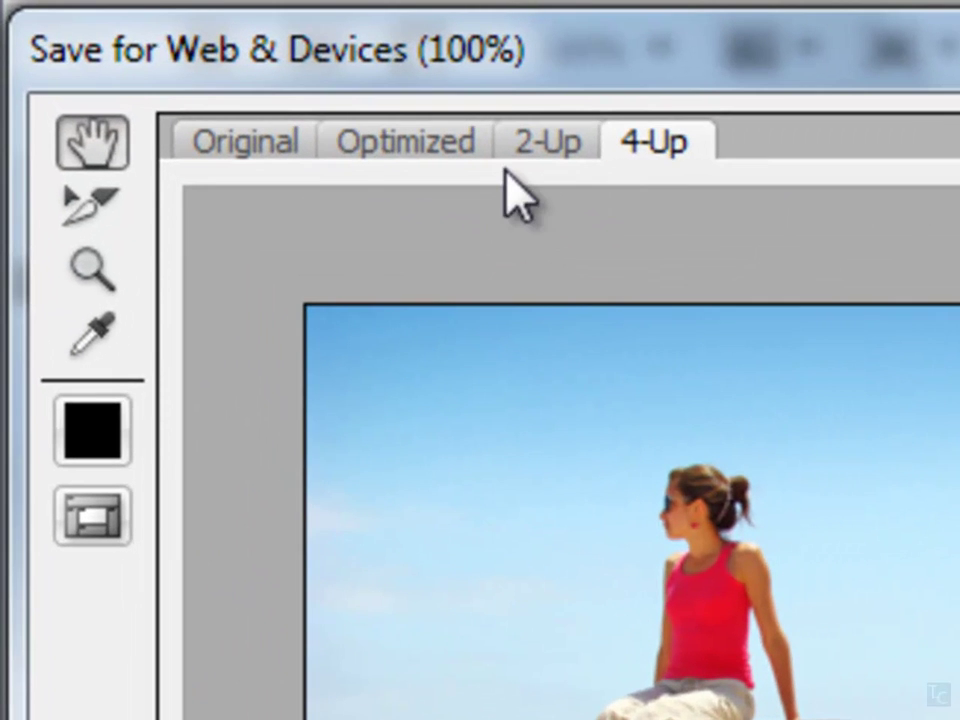
Step: Cycle through the Original, Optimized and 2-Up views, ending in the 4-Up comparison
{"action": "left_click", "coordinate": [262, 157]}
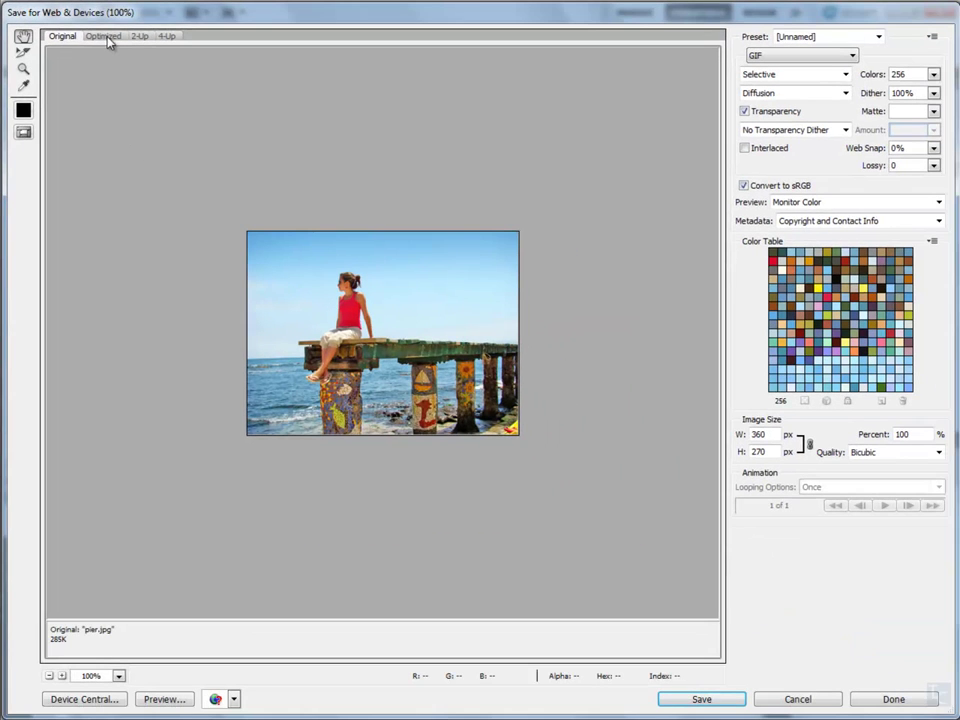
{"action": "left_click", "coordinate": [104, 36]}
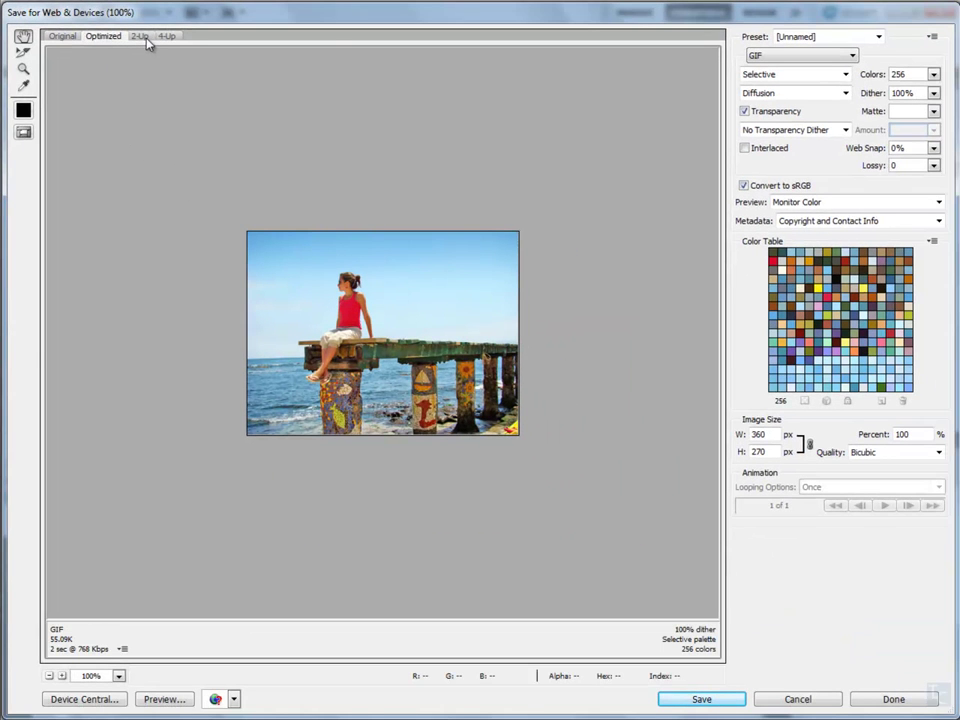
{"action": "left_click", "coordinate": [145, 39]}
{"action": "left_click", "coordinate": [166, 38]}
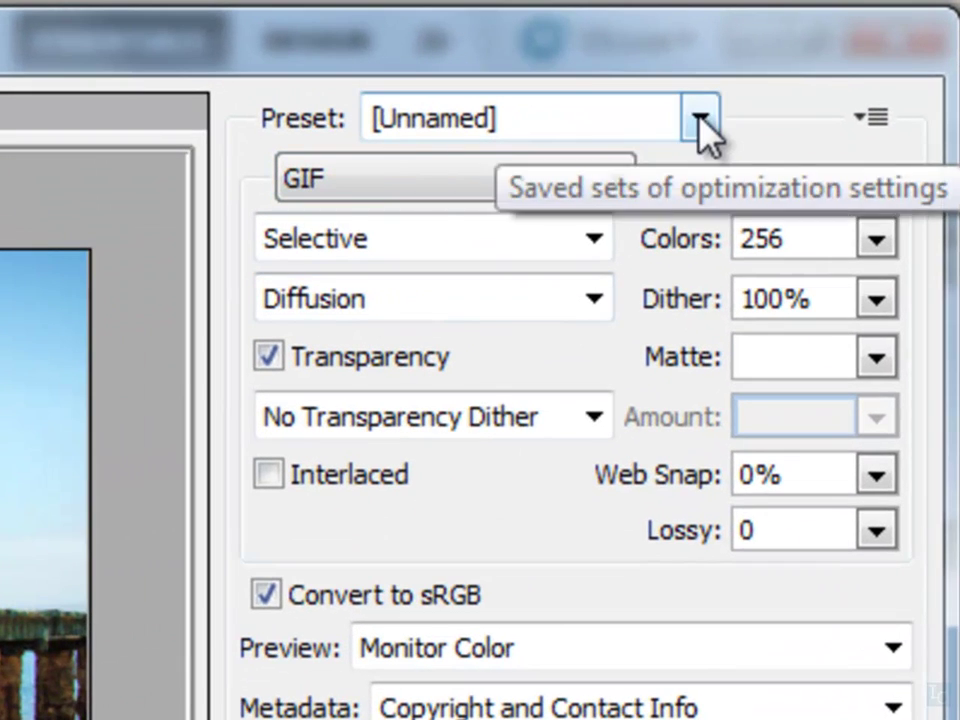
Step: Make the top-right preview a JPEG Medium at quality 50, about 19.38K
{"action": "left_click", "coordinate": [701, 121]}
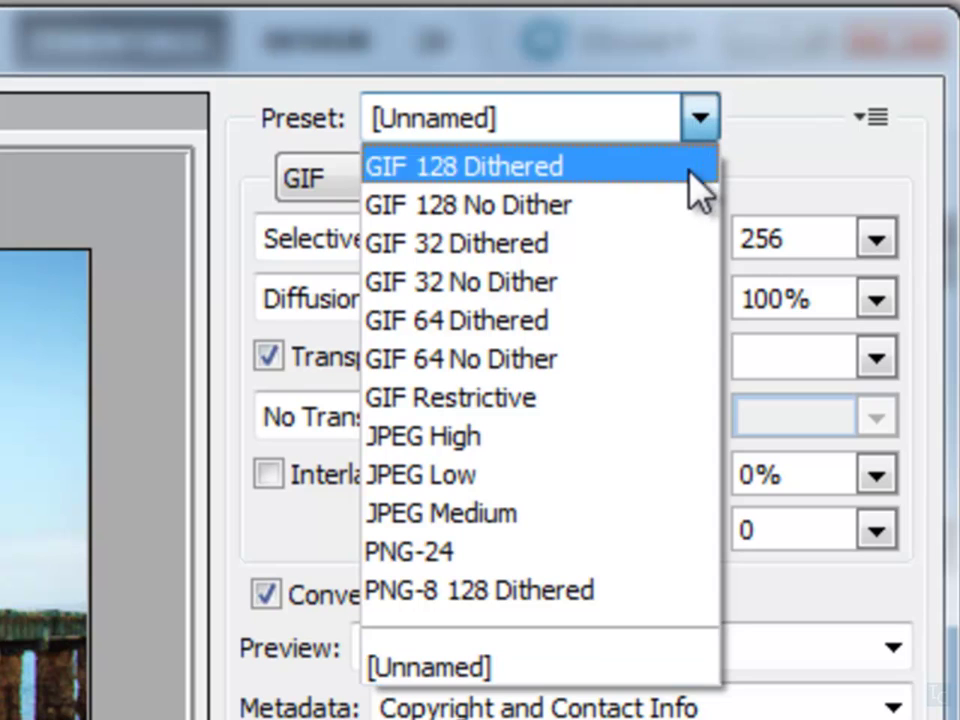
{"action": "left_click", "coordinate": [632, 518]}
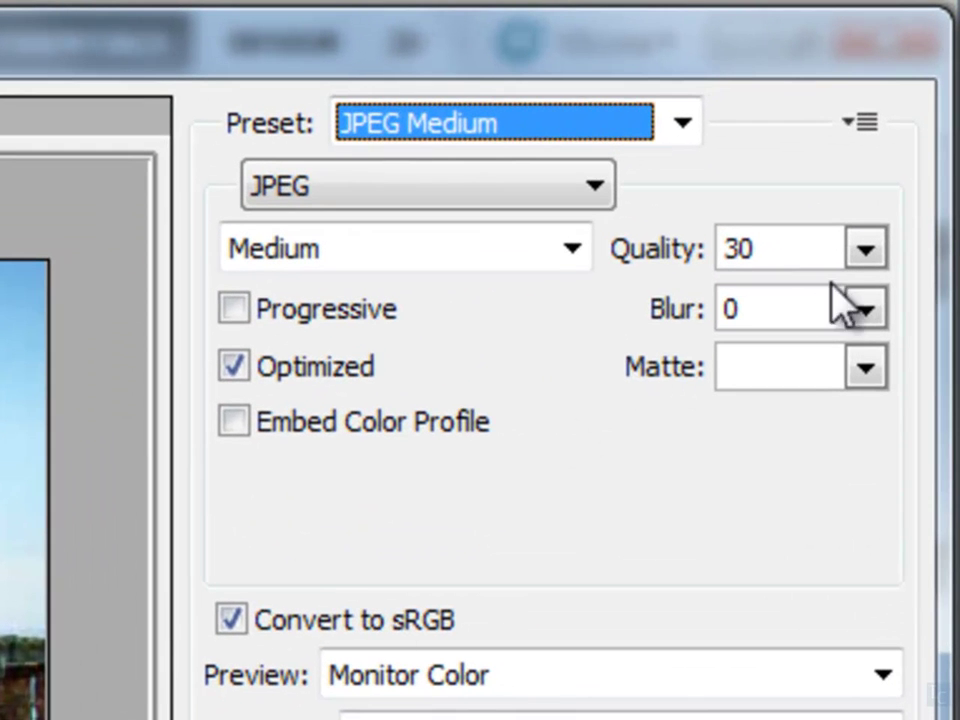
{"action": "left_click", "coordinate": [865, 250]}
{"action": "left_click_drag", "start_coordinate": [689, 314], "coordinate": [740, 322]}
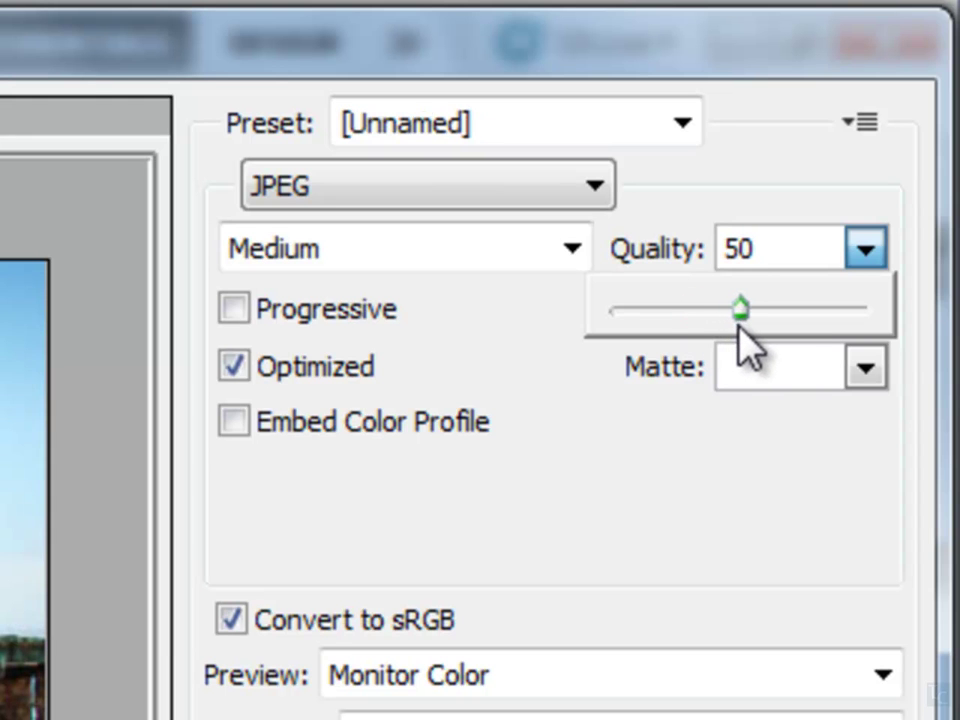
{"action": "left_click", "coordinate": [698, 540]}
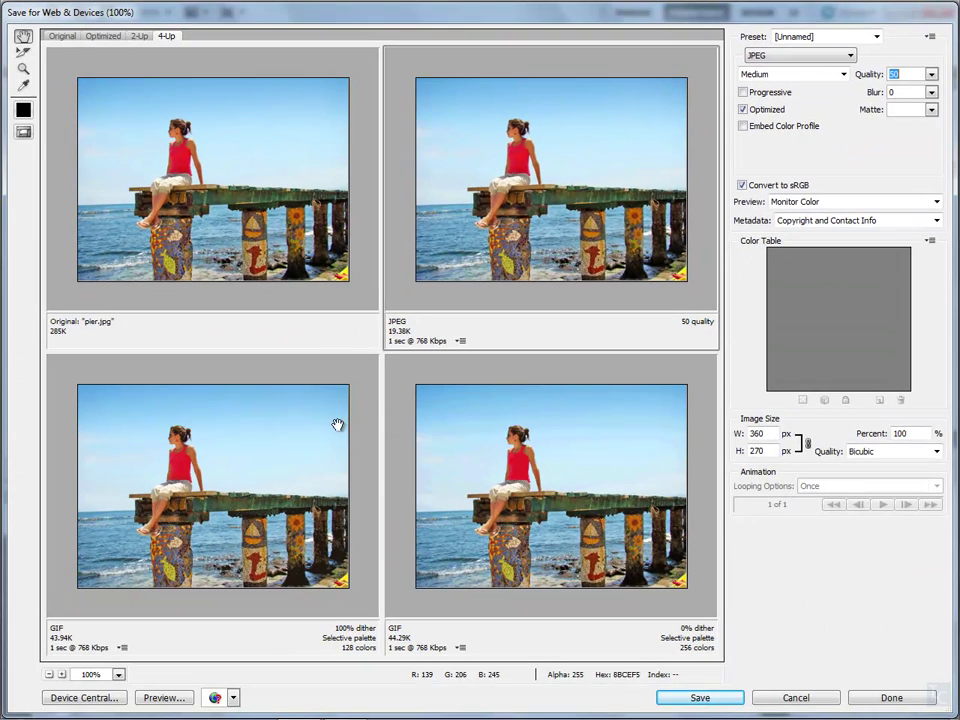
{"action": "left_click", "coordinate": [358, 440]}
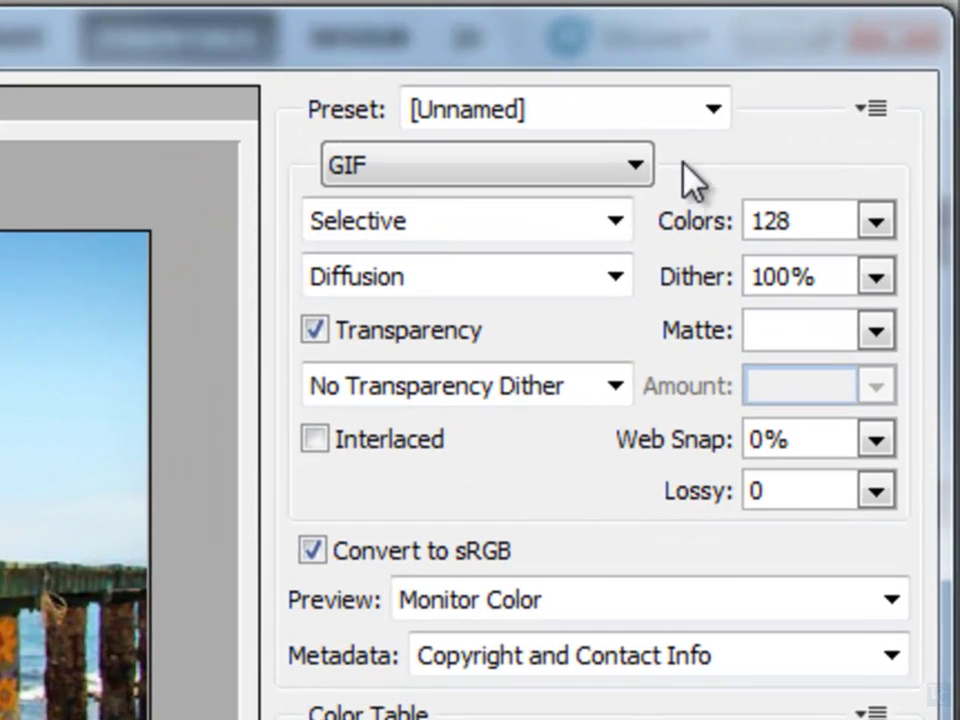
Step: Switch the bottom-left 128-colour GIF pane to the PNG-24 preset, about 152.6K
{"action": "left_click", "coordinate": [711, 112]}
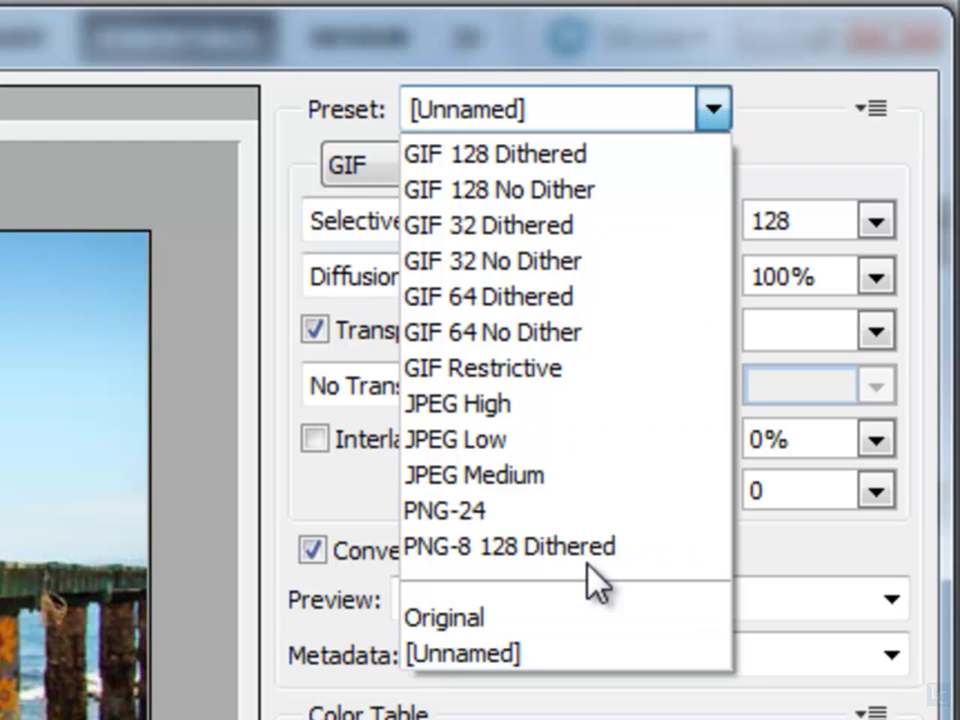
{"action": "left_click", "coordinate": [569, 511]}
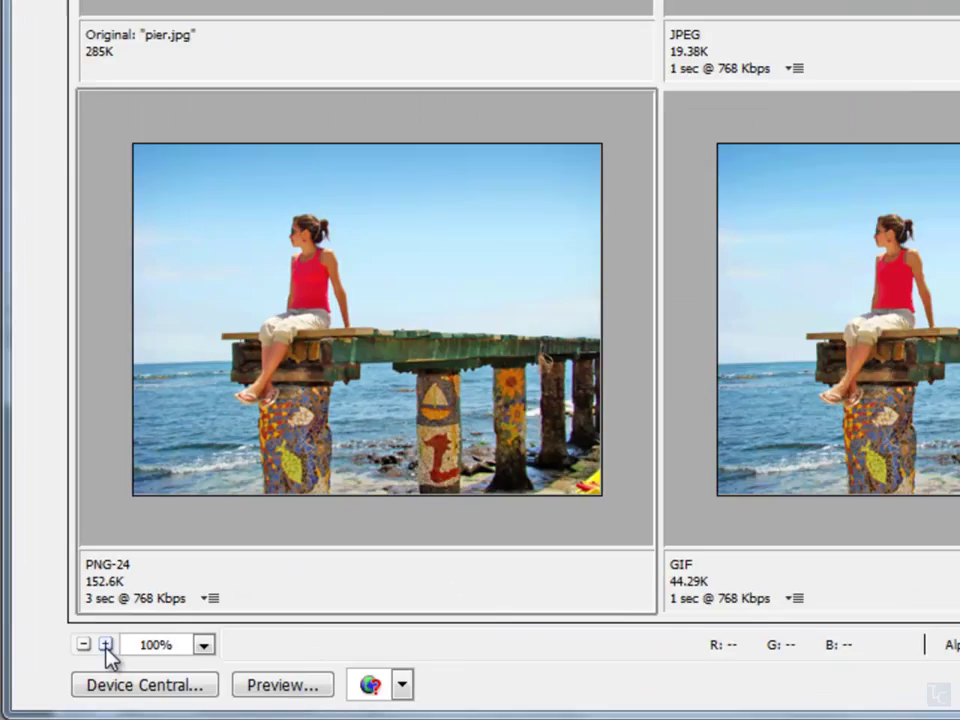
Step: Inspect the previews at 200%, return to 100%, and select the 50-quality JPEG pane
{"action": "left_click", "coordinate": [105, 645]}
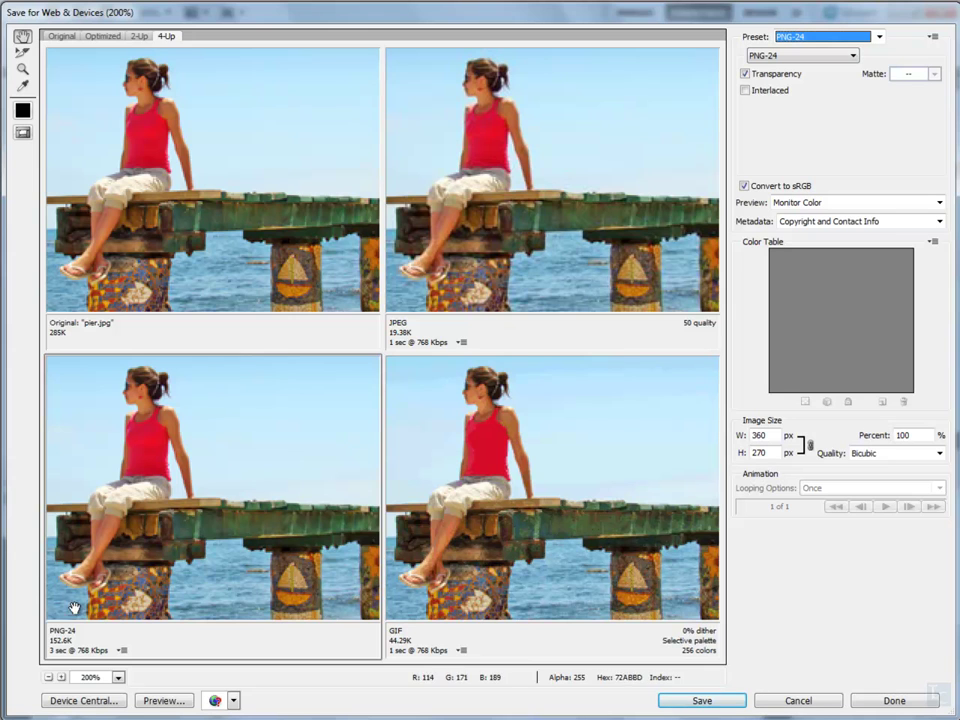
{"action": "left_click", "coordinate": [48, 677]}
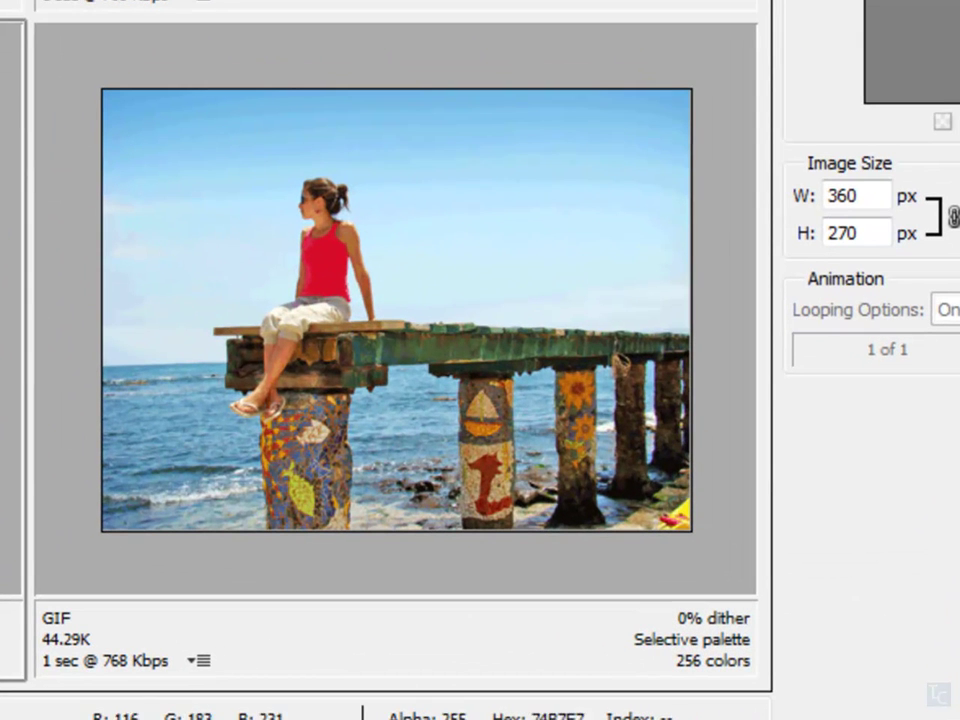
{"action": "left_click", "coordinate": [356, 56]}
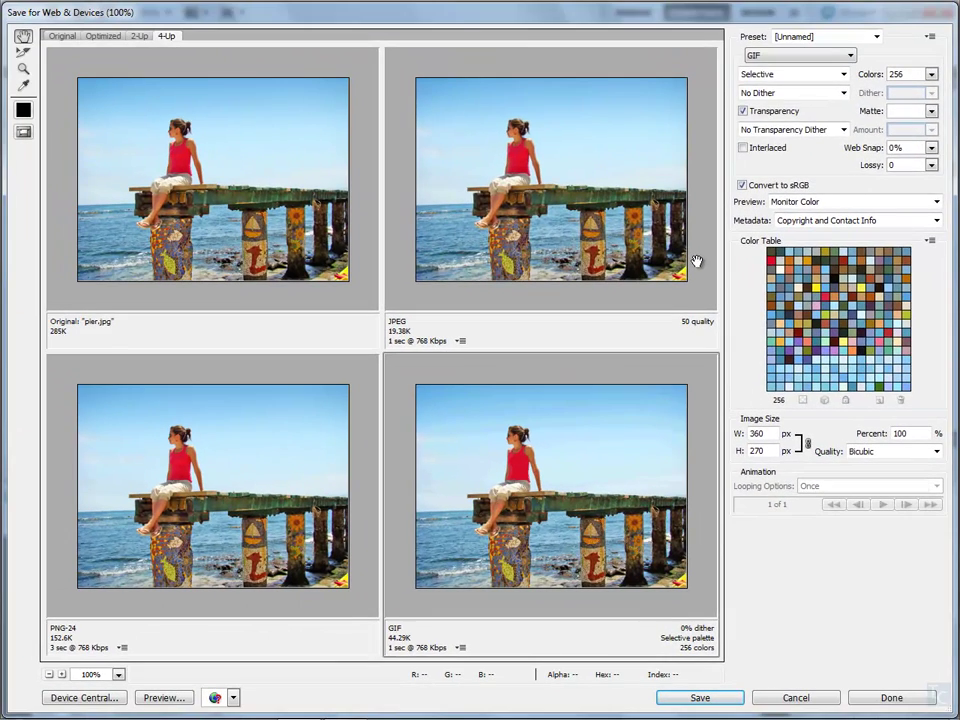
{"action": "left_click", "coordinate": [697, 262]}
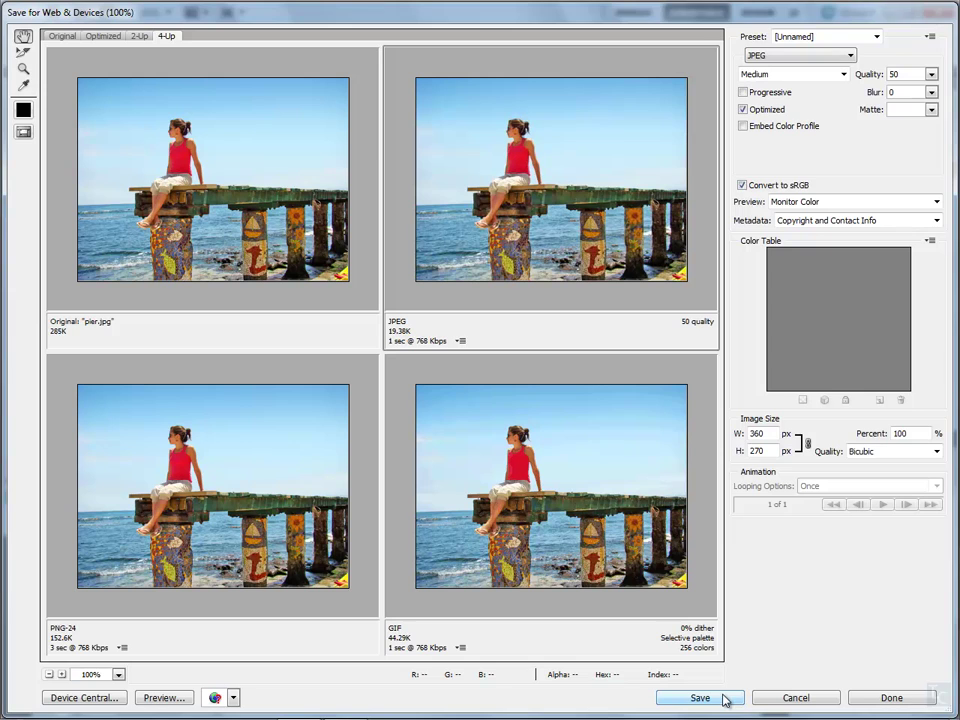
{"action": "left_click", "coordinate": [724, 697]}
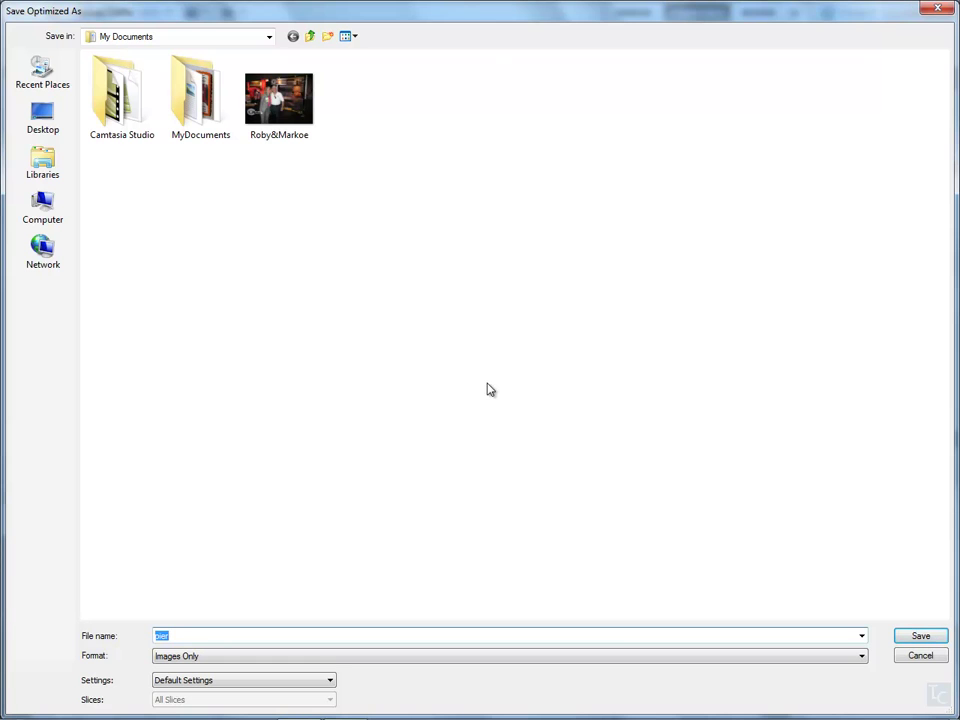
{"action": "left_click", "coordinate": [937, 8]}
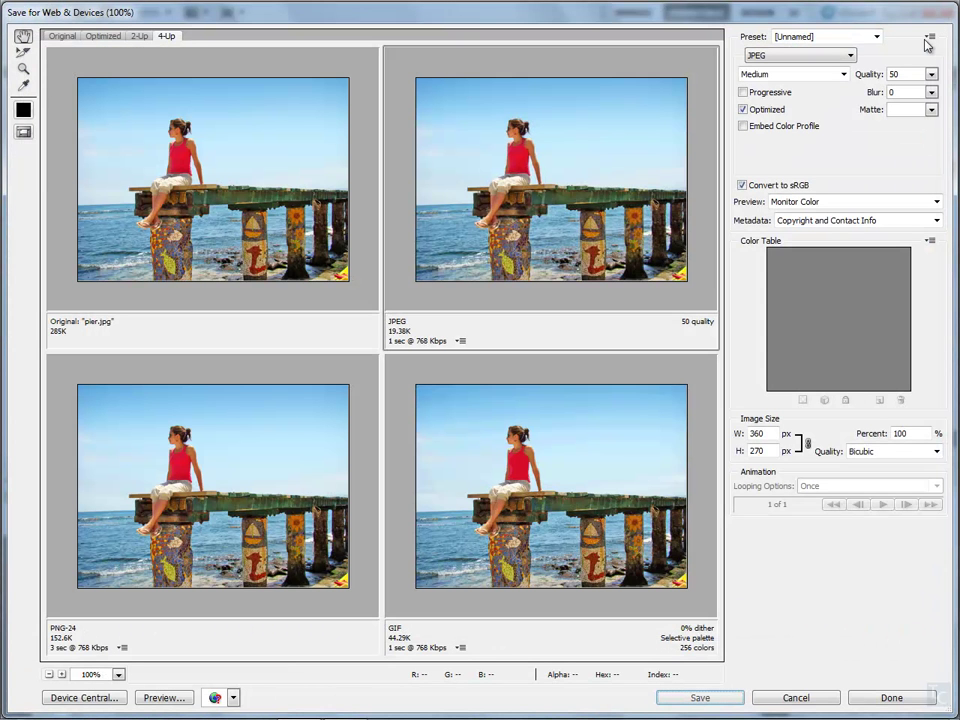